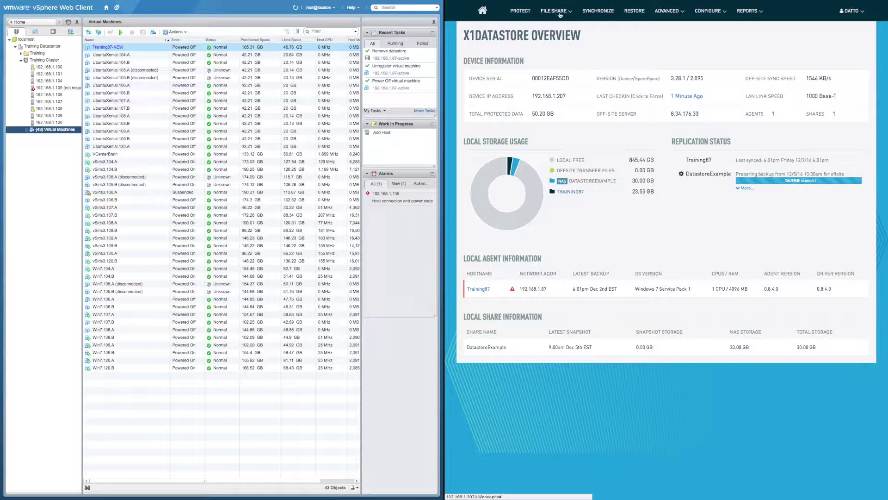
# Step: Start an ESX virtualization of Training87 from the 6:01pm Friday 12/2/2016 recovery point
pyautogui.click(642, 12)
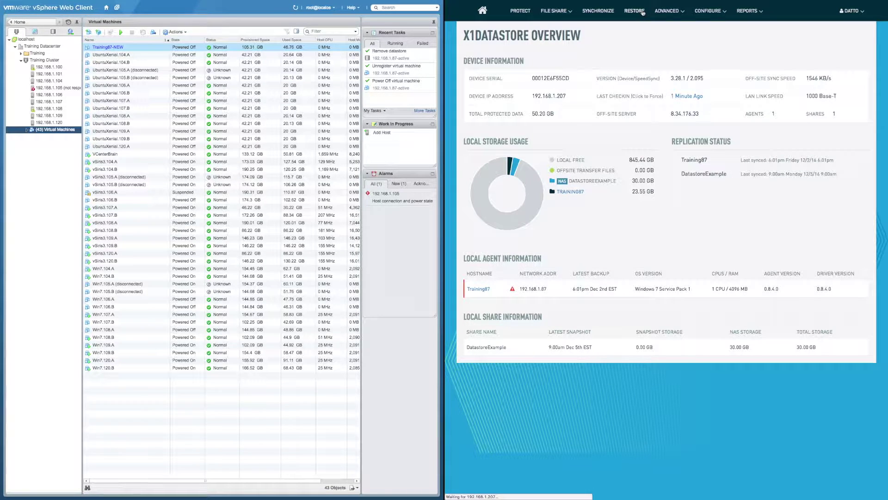
pyautogui.click(491, 97)
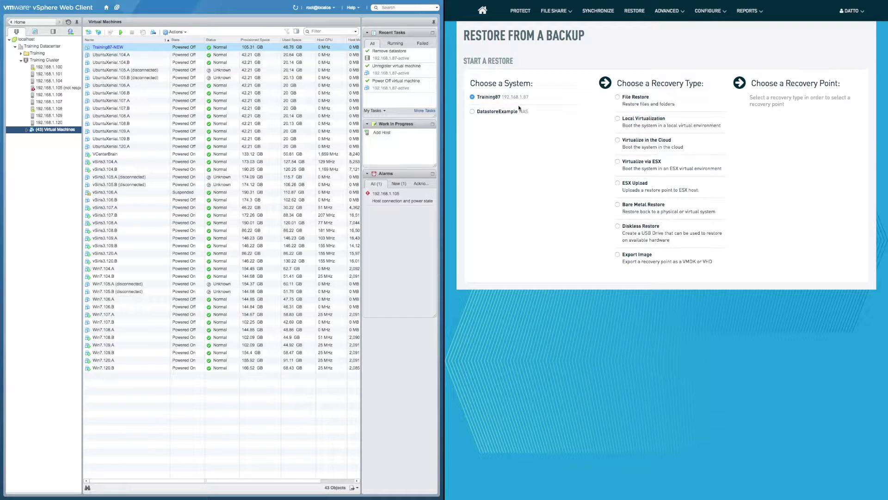
pyautogui.click(630, 161)
pyautogui.click(781, 101)
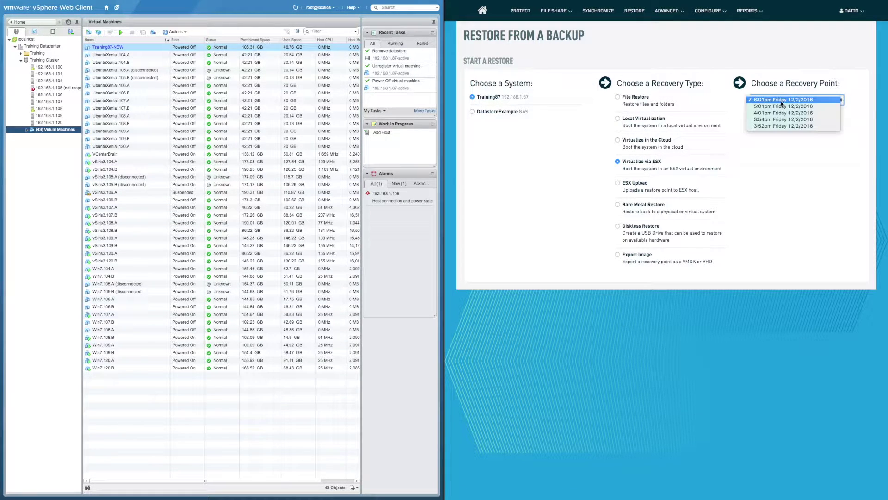
pyautogui.click(782, 101)
pyautogui.click(781, 119)
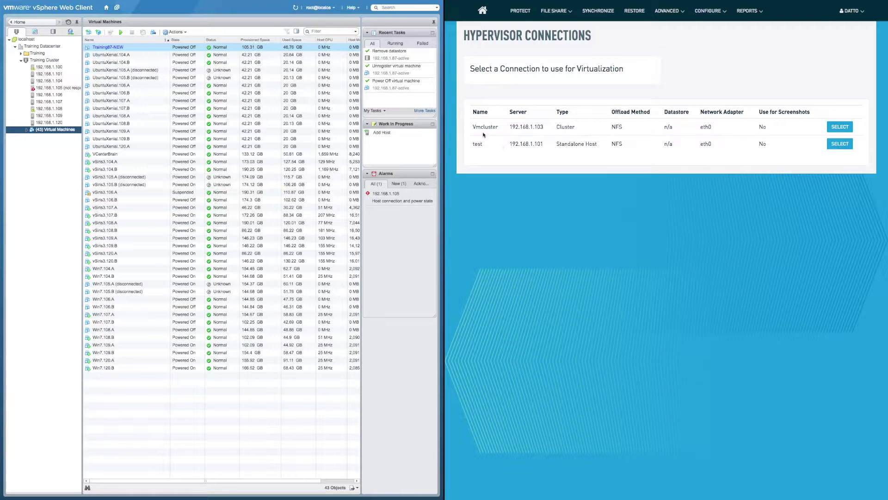
# Step: On the Vmcluster connection, attach Training87 to VM Network and boot it (4GB RAM, 1 CPU)
pyautogui.click(840, 127)
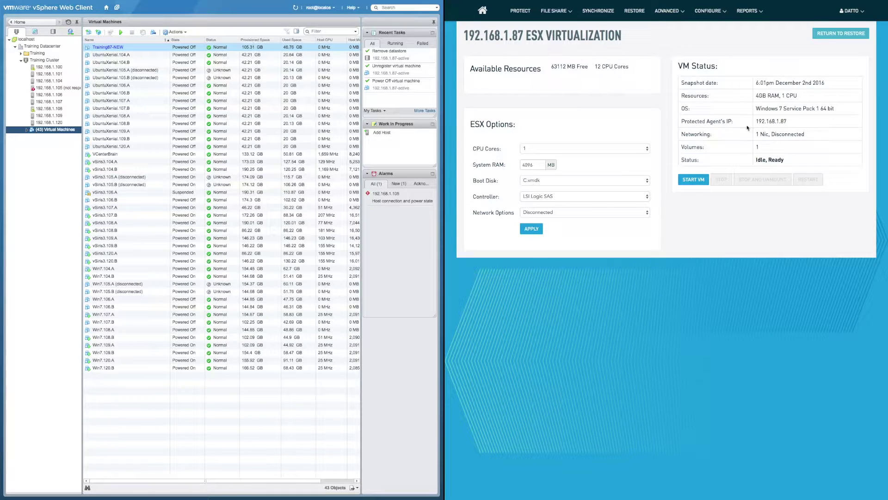
pyautogui.click(548, 215)
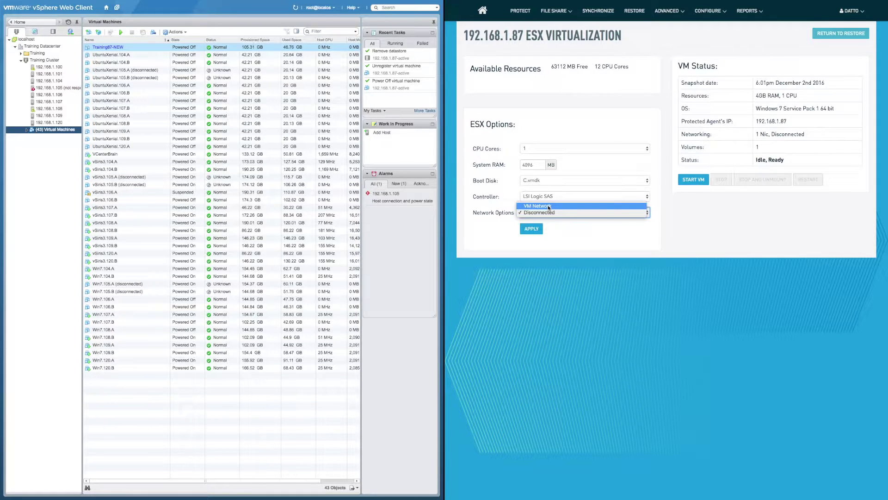
pyautogui.click(543, 206)
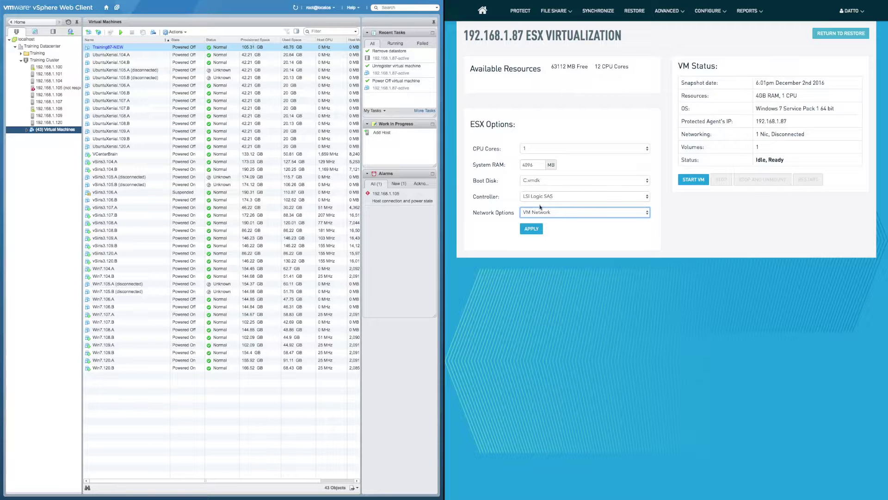
pyautogui.click(531, 230)
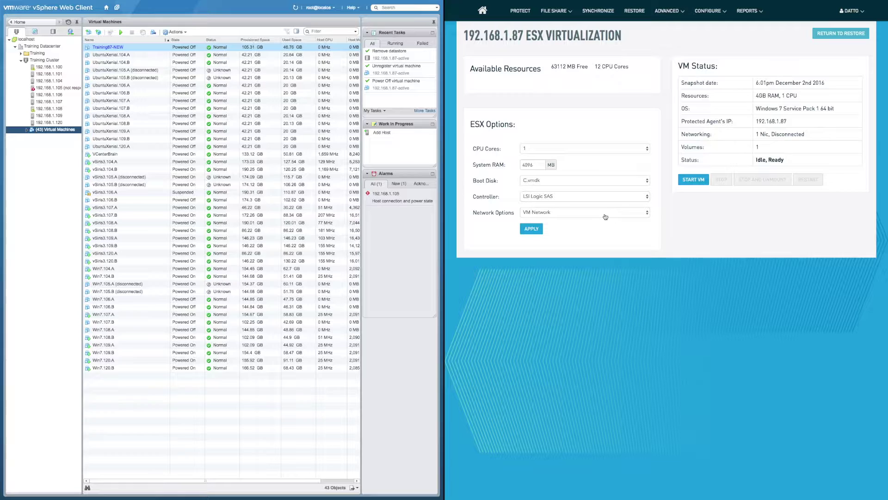
pyautogui.click(694, 182)
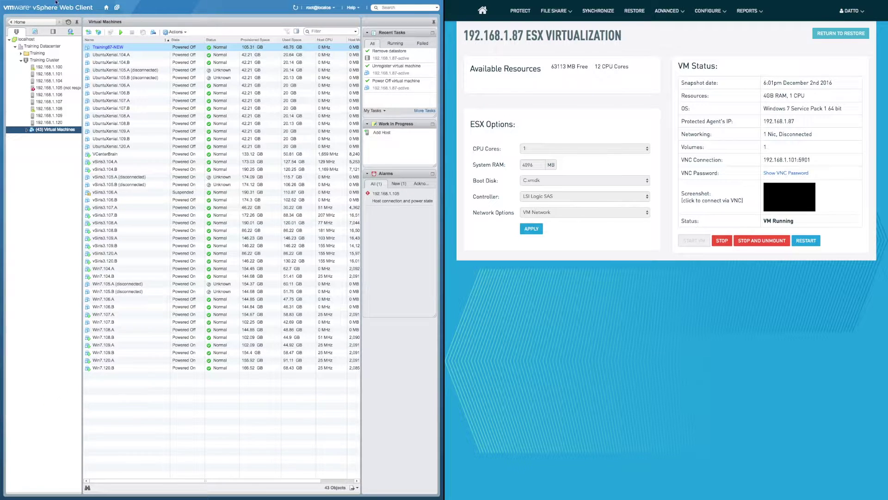
# Step: Refresh vSphere and open the 192.168.1.87-active VM from the Power On task
pyautogui.click(32, 28)
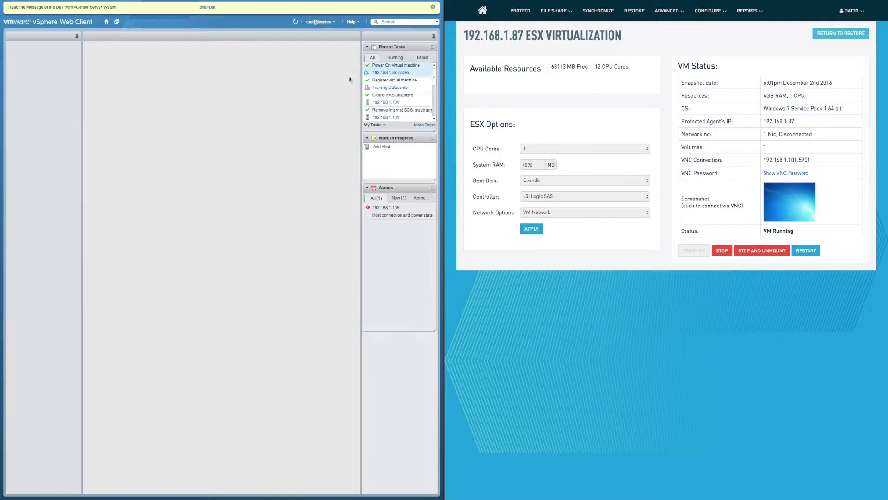
pyautogui.click(370, 70)
pyautogui.click(170, 46)
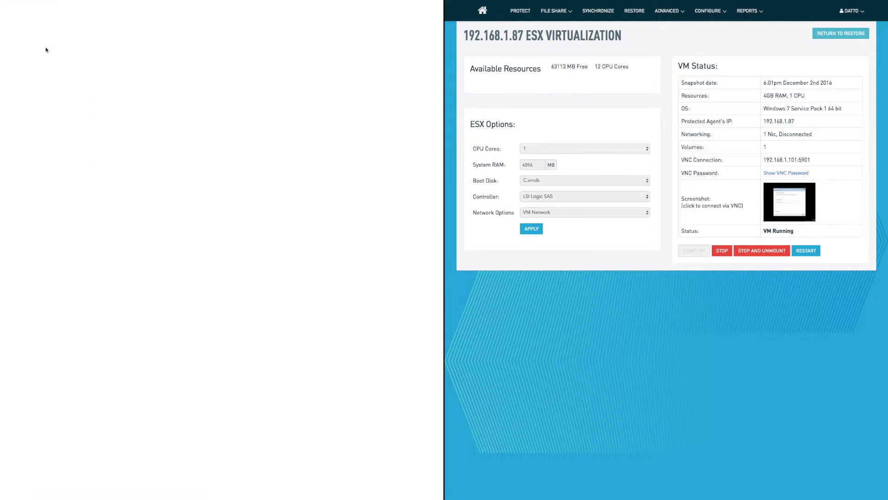
# Step: Open the 192.168.1.87-active console and dismiss the restart and Windows Activation prompts
pyautogui.click(123, 80)
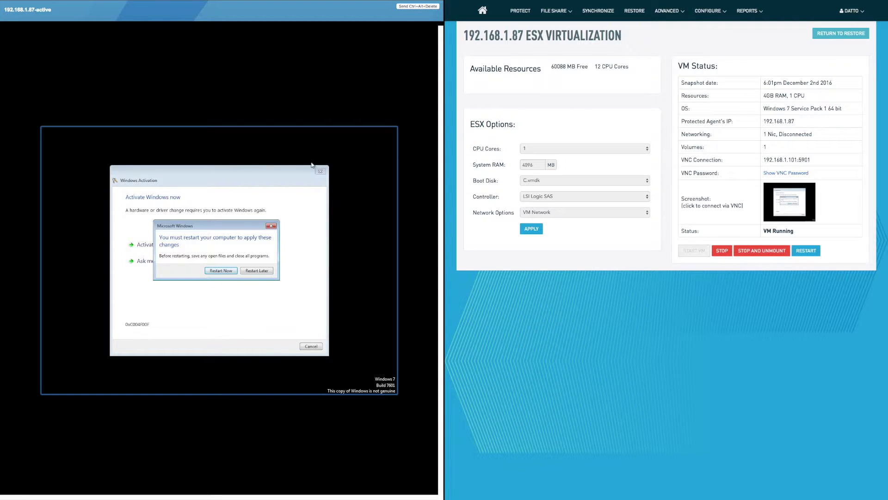
pyautogui.click(273, 226)
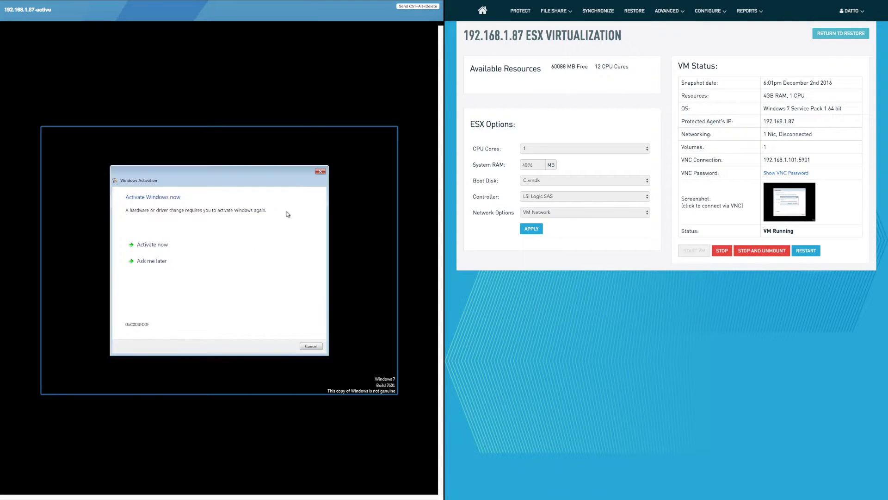
pyautogui.click(320, 171)
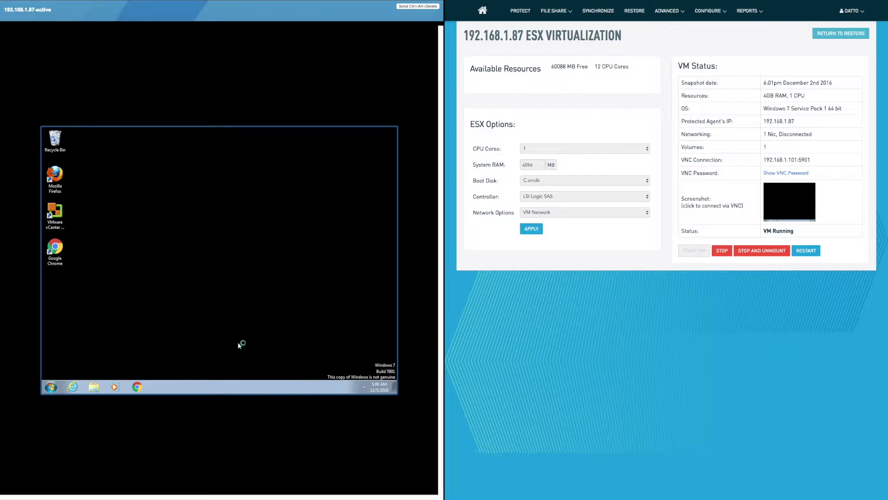
pyautogui.click(51, 387)
pyautogui.moveTo(166, 370)
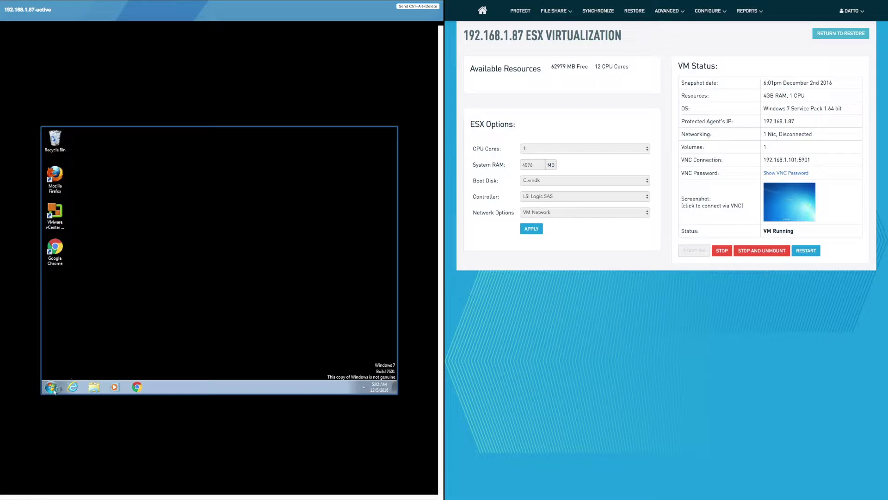
pyautogui.click(53, 390)
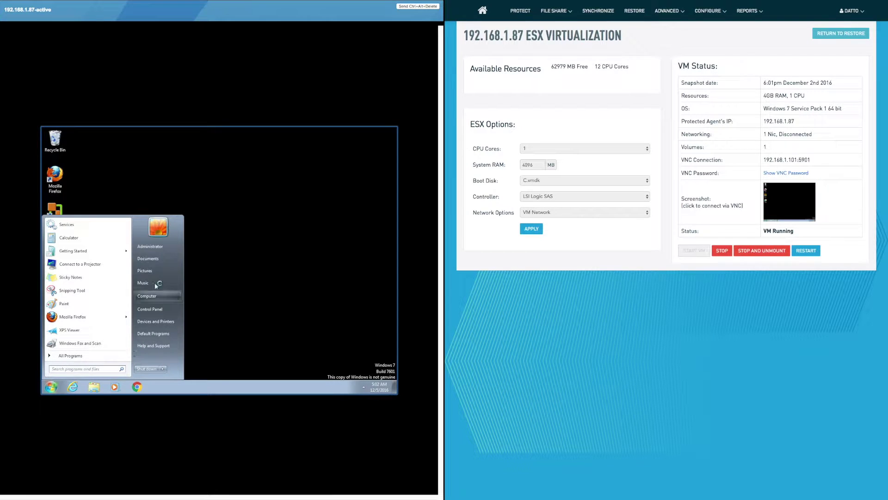
pyautogui.click(304, 348)
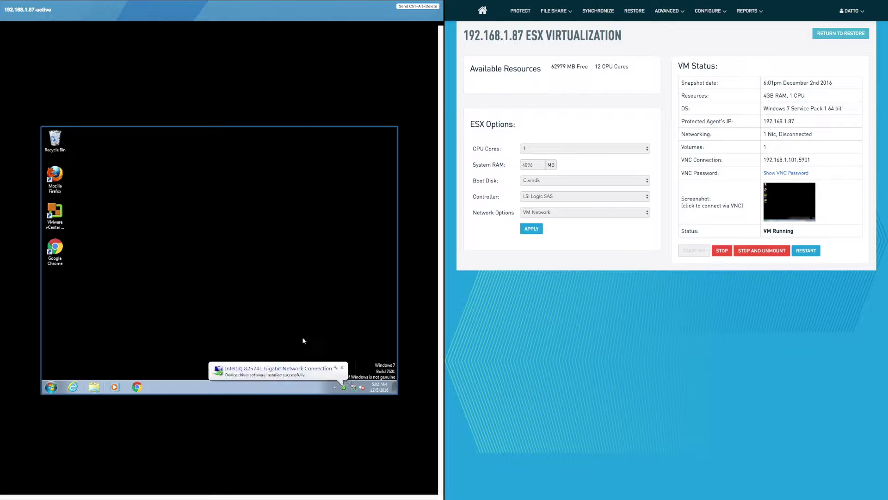
# Step: Check the VM's IP with ipconfig, then view the Local Area Connection Status
pyautogui.click(353, 388)
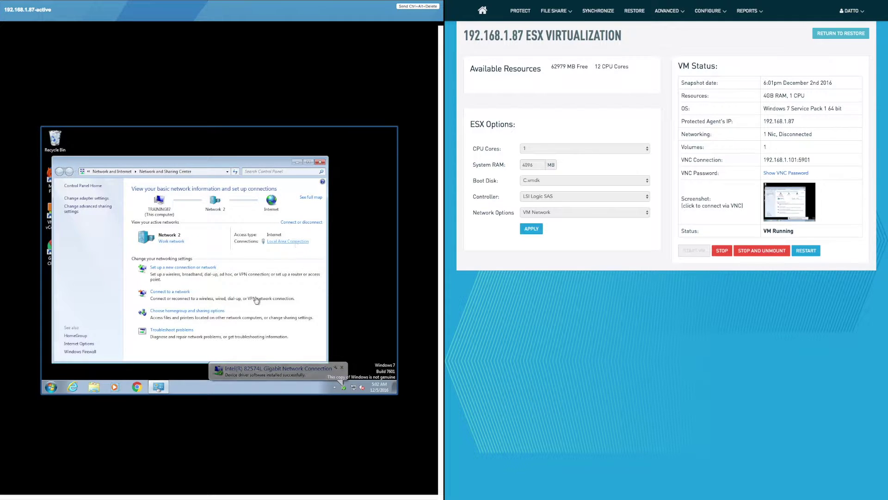
pyautogui.click(51, 386)
pyautogui.write('cmd')
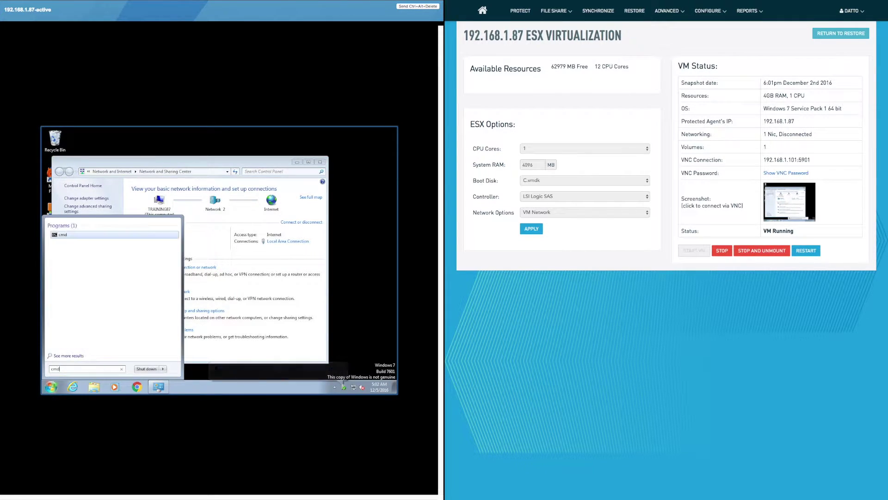
pyautogui.press('Return')
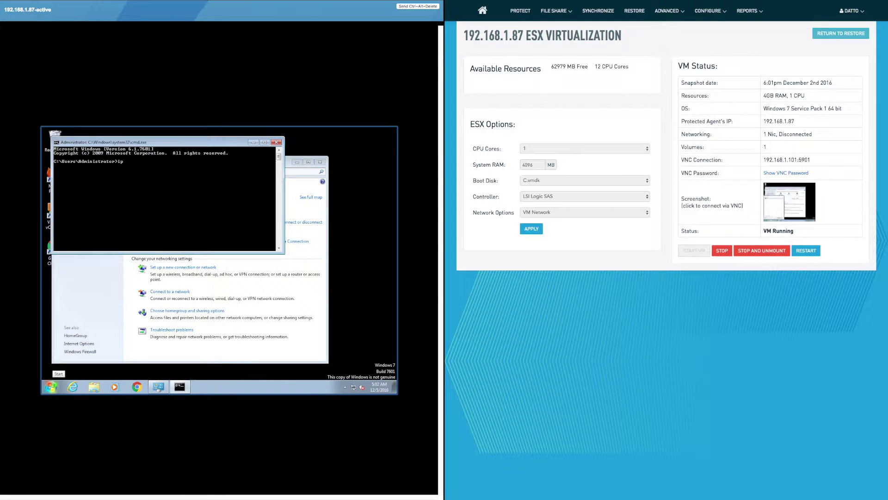
pyautogui.write('ipconfig')
pyautogui.press('Return')
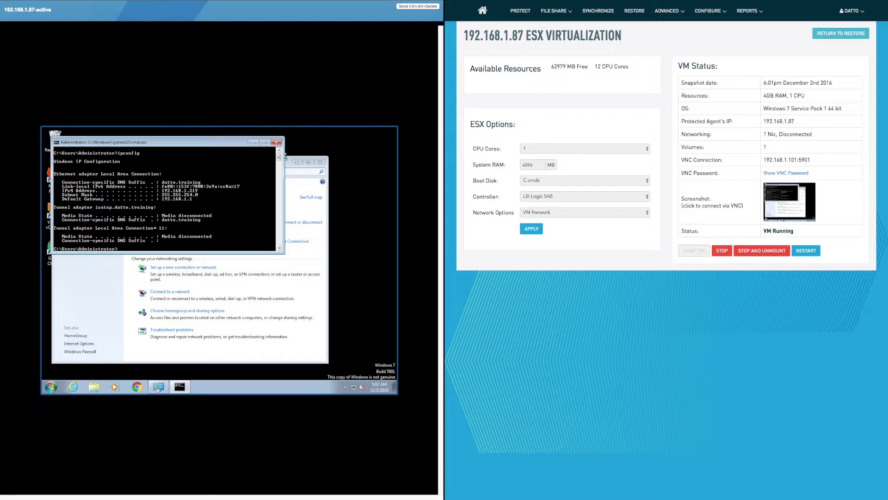
pyautogui.click(296, 185)
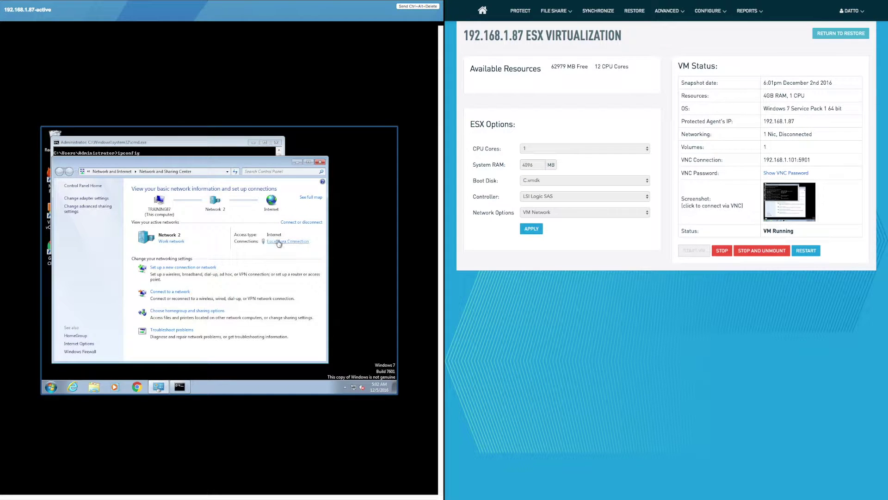
pyautogui.click(279, 241)
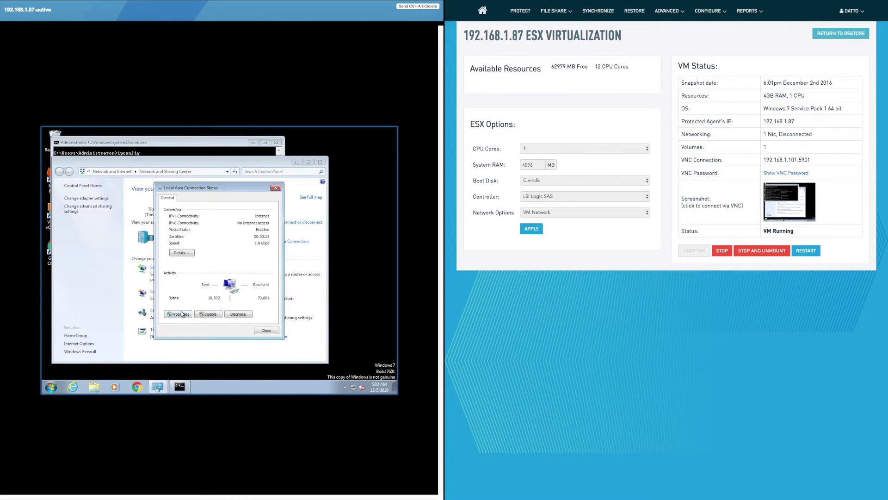
# Step: Set IPv4 to static 192.168.1.87 with gateway and DNS 192.168.1.1, validating on exit
pyautogui.click(182, 314)
pyautogui.click(194, 272)
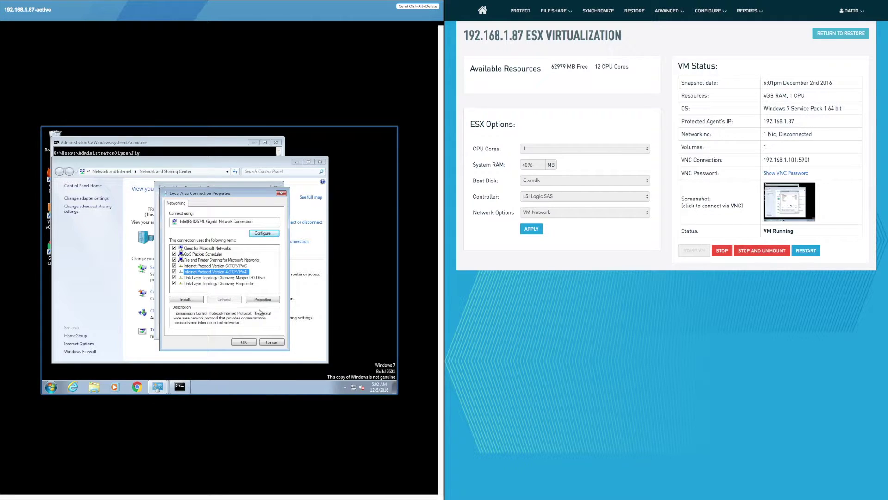
pyautogui.click(259, 299)
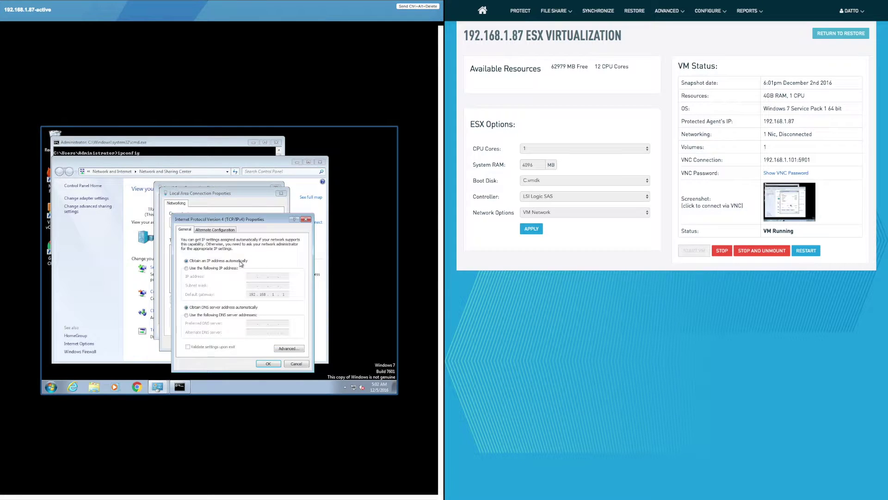
pyautogui.click(219, 270)
pyautogui.click(253, 277)
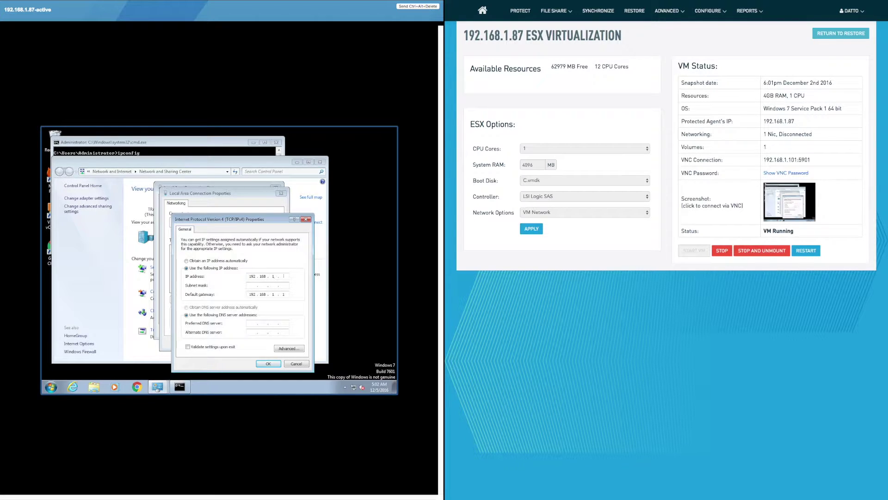
pyautogui.click(250, 285)
pyautogui.click(253, 324)
pyautogui.click(220, 350)
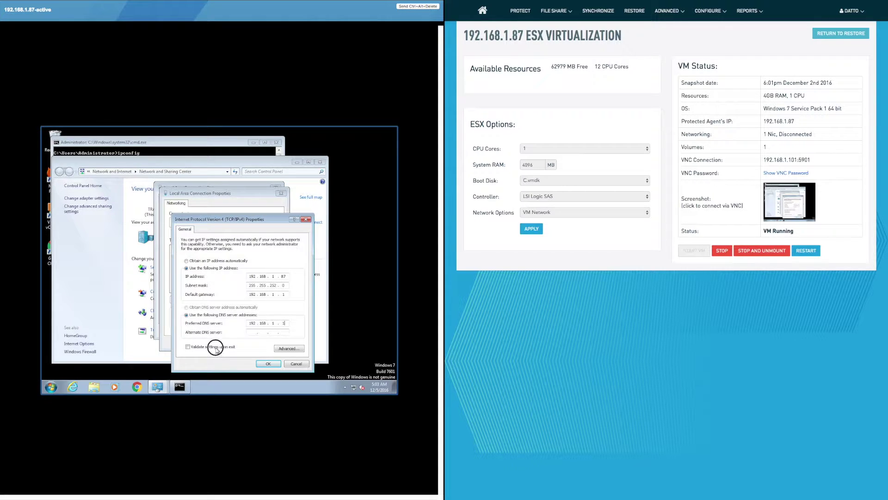
pyautogui.click(265, 364)
# Step: Remove the absent adapter's old IP and close the properties, diagnostics and status windows
pyautogui.click(219, 300)
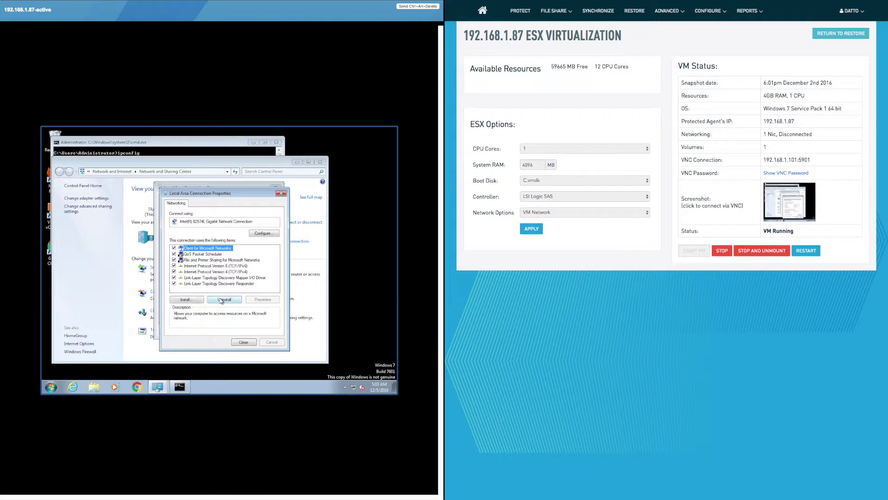
pyautogui.click(241, 343)
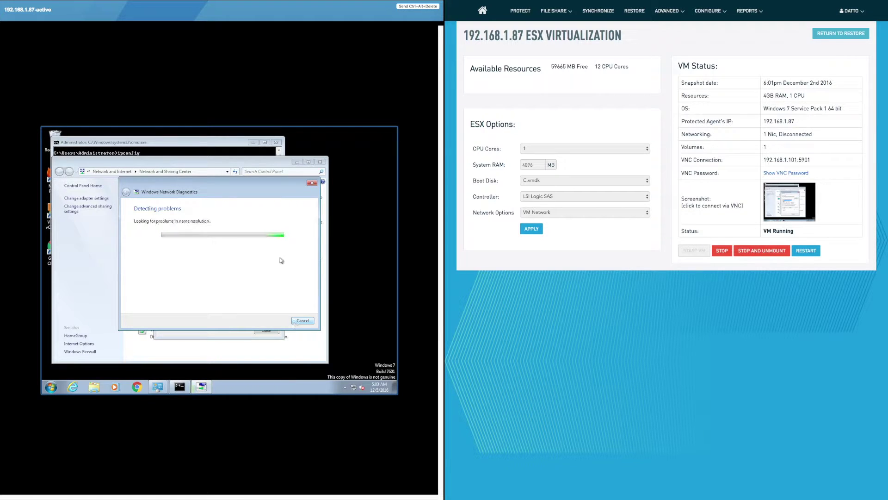
pyautogui.click(315, 182)
pyautogui.click(267, 330)
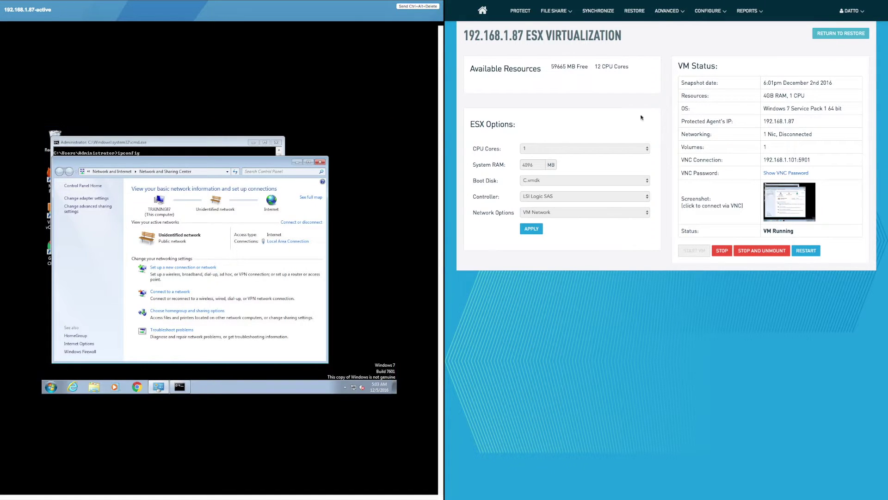
# Step: Start a TRAINING87 backup, show its logs, and cancel it at 1.89 GB of 40.06 GB
pyautogui.click(527, 12)
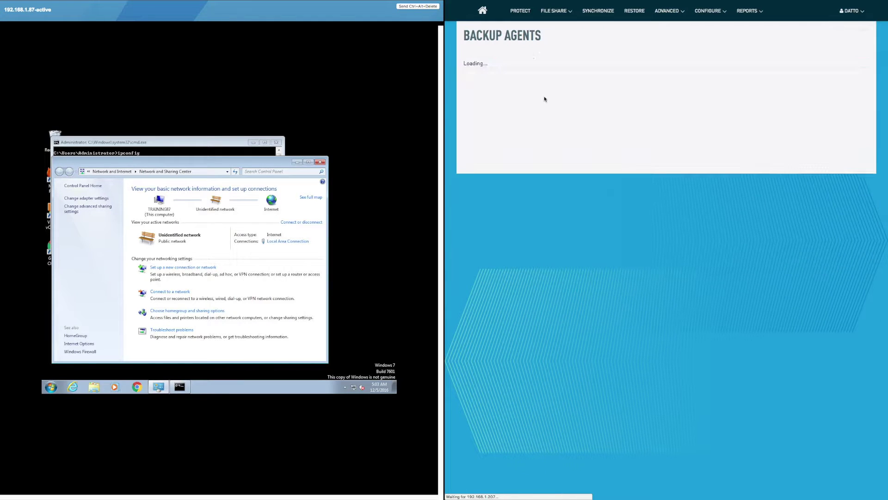
pyautogui.click(746, 114)
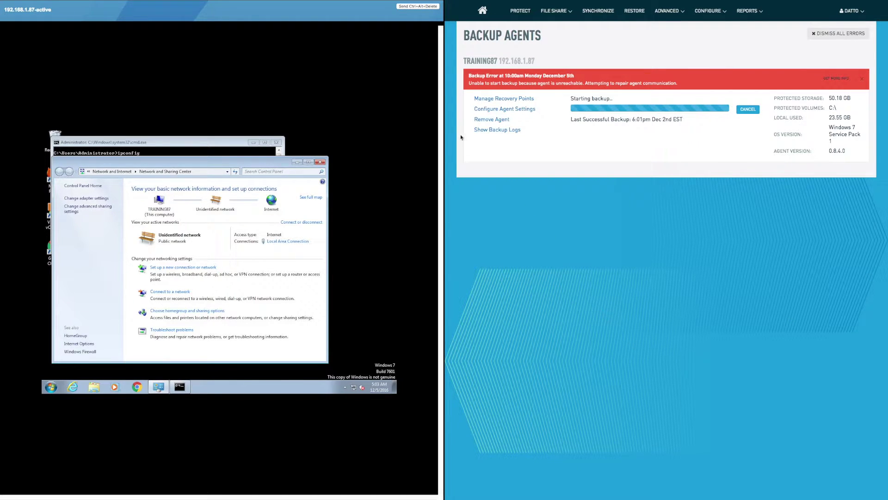
pyautogui.click(490, 130)
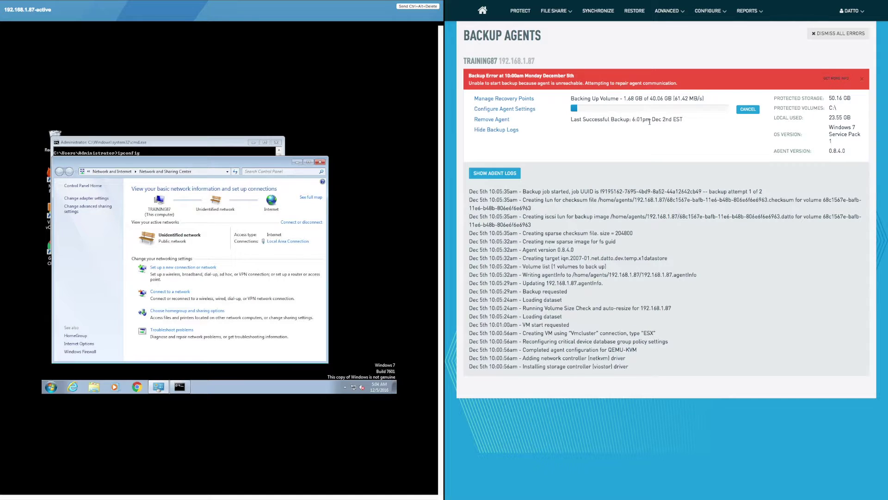
pyautogui.click(742, 110)
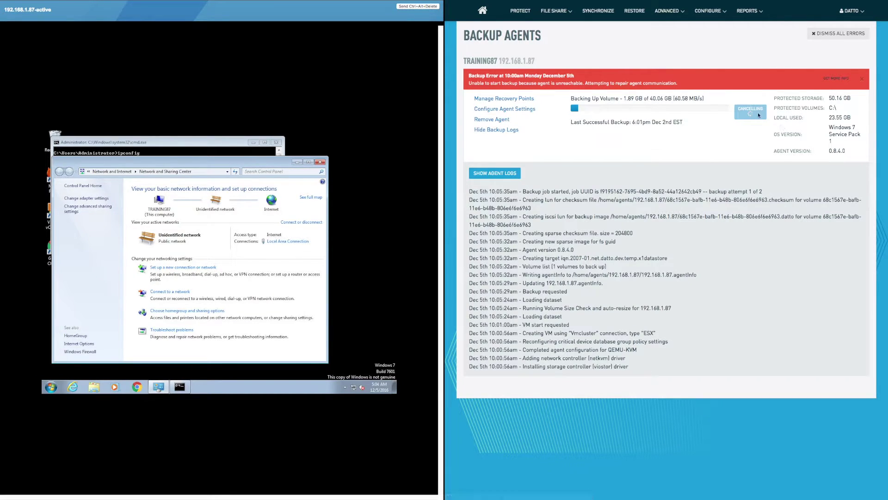
# Step: In vSphere, begin migrating the 192.168.1.87-active VM with Change datastore only
pyautogui.moveTo(485, 3)
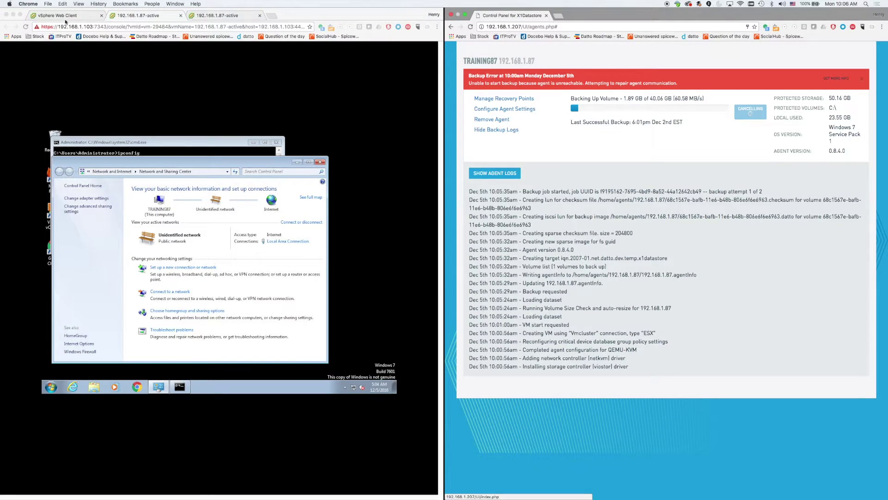
pyautogui.click(59, 16)
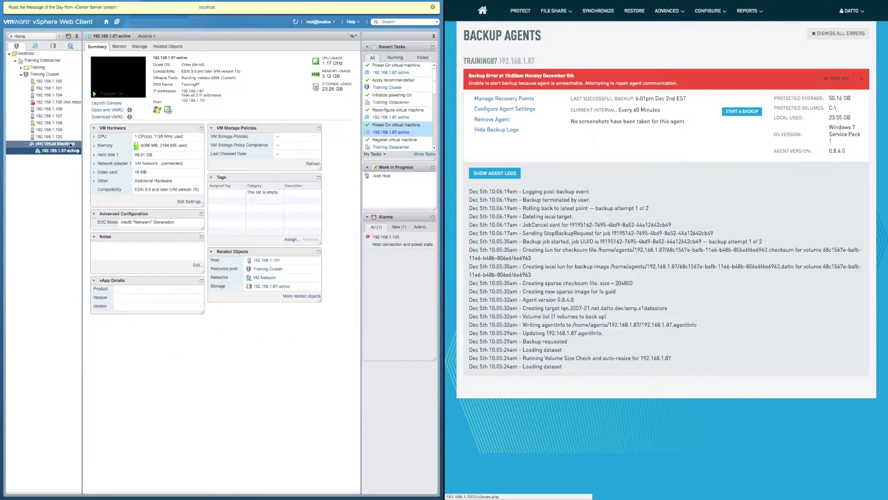
pyautogui.rightClick(61, 151)
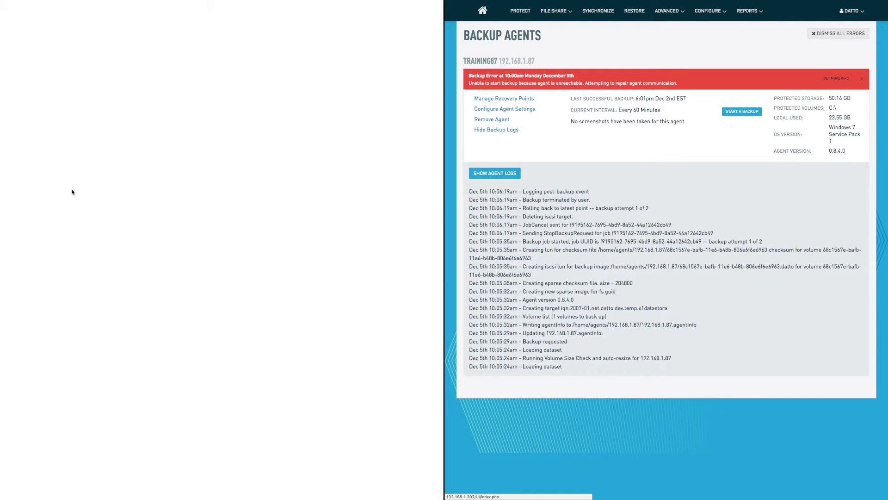
pyautogui.click(73, 192)
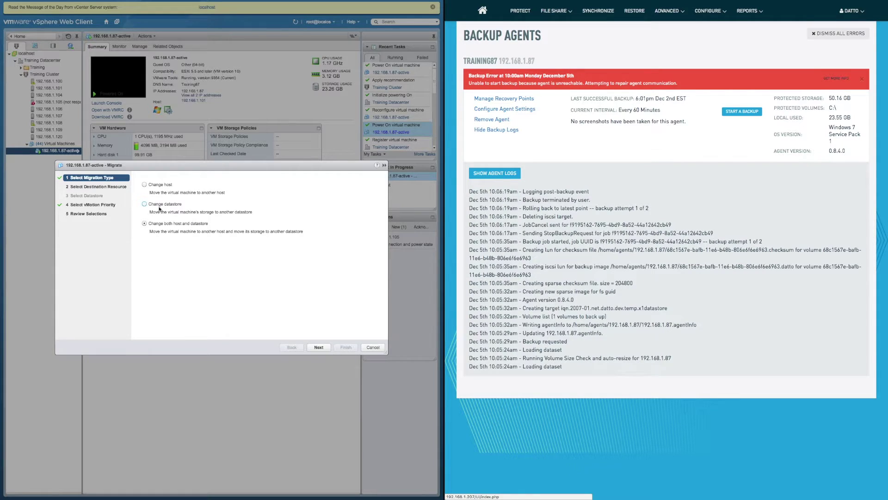
pyautogui.click(159, 205)
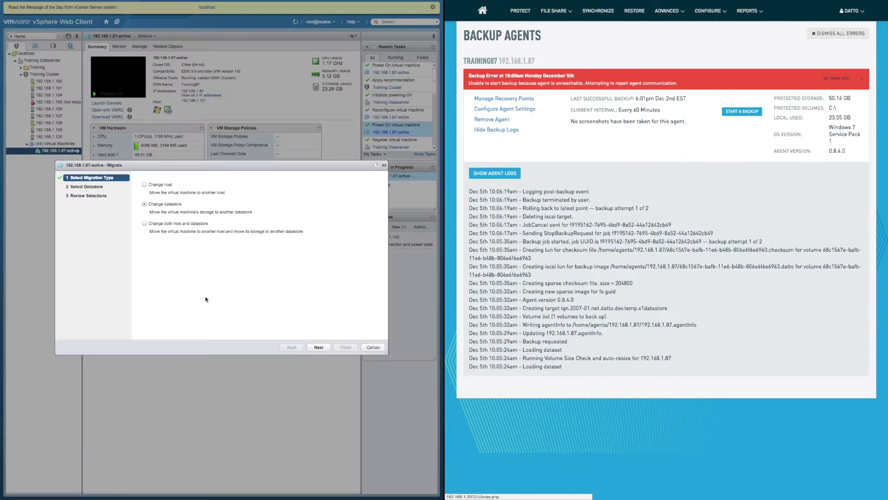
# Step: Choose server1blade2datastore1 as the destination and finish the storage migration
pyautogui.click(319, 347)
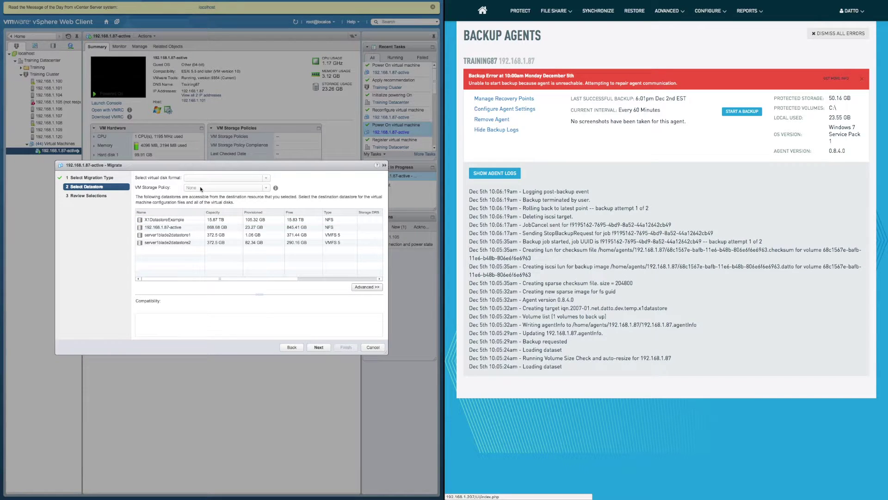
pyautogui.click(168, 237)
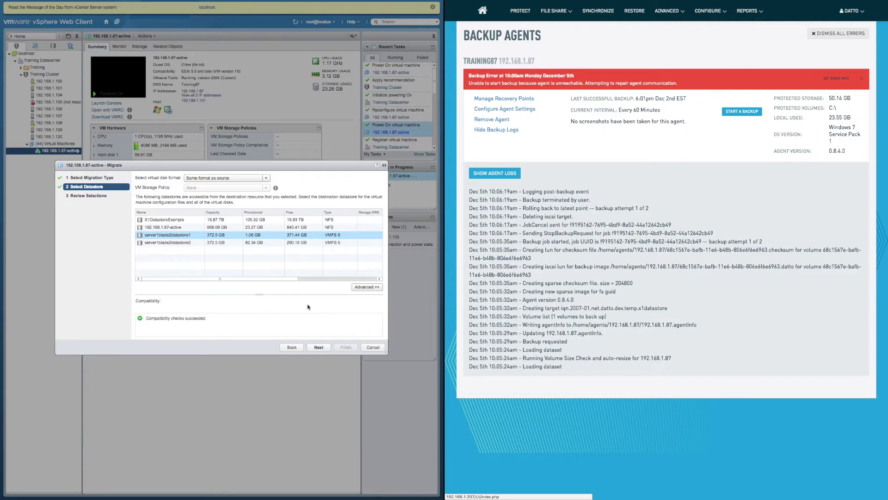
pyautogui.click(318, 347)
pyautogui.click(291, 348)
pyautogui.click(321, 348)
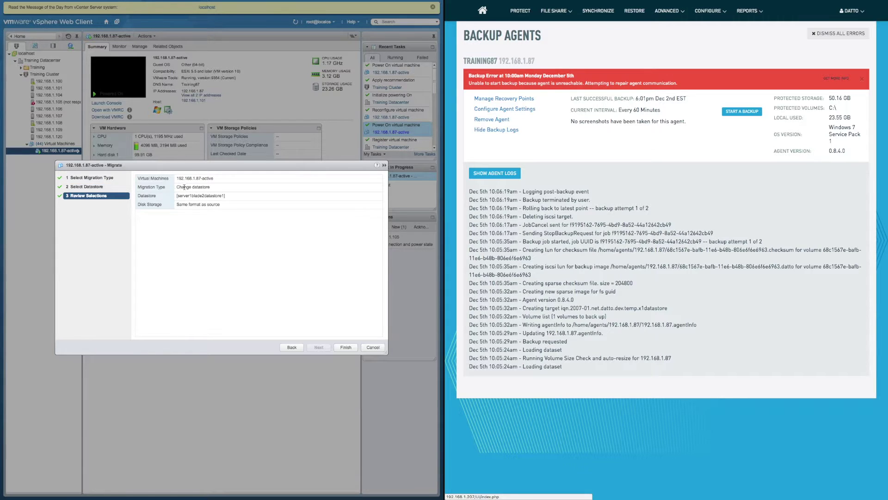
pyautogui.click(344, 348)
pyautogui.click(344, 347)
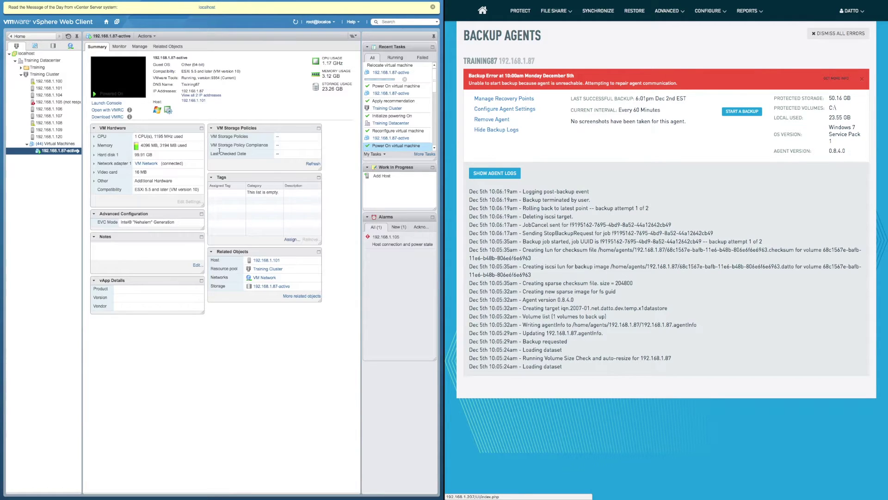